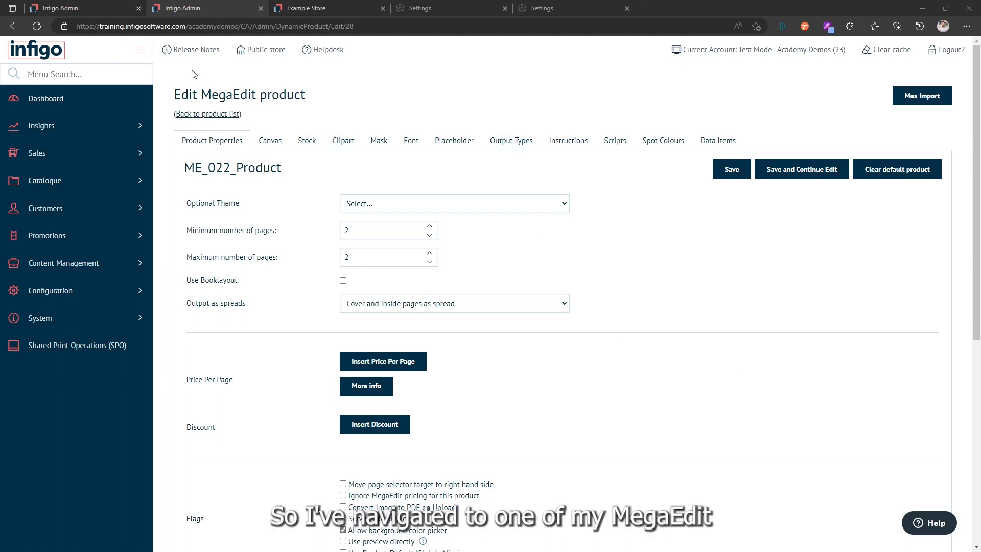
Open ME_022_Product from the MegaEdit product list for editing and set its Batch Source to CSVPlugin.
left_click(209, 114)
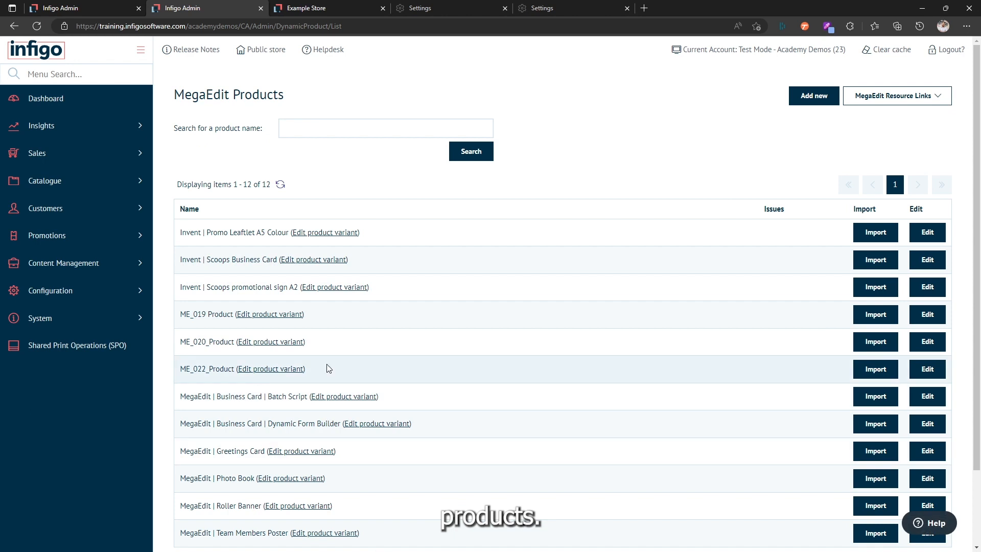
left_click(929, 372)
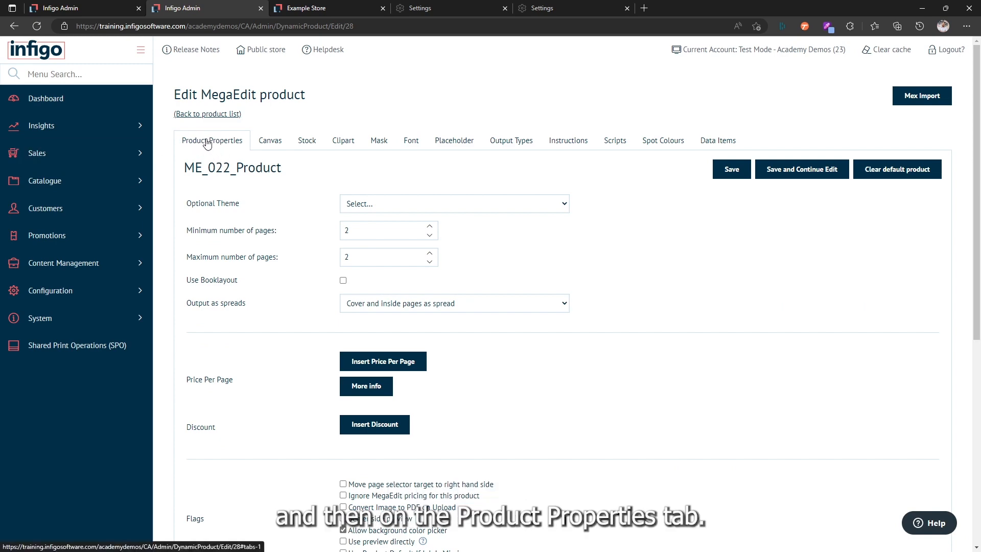
scroll(684, 278, "down", 2)
scroll(684, 278, "down", 6)
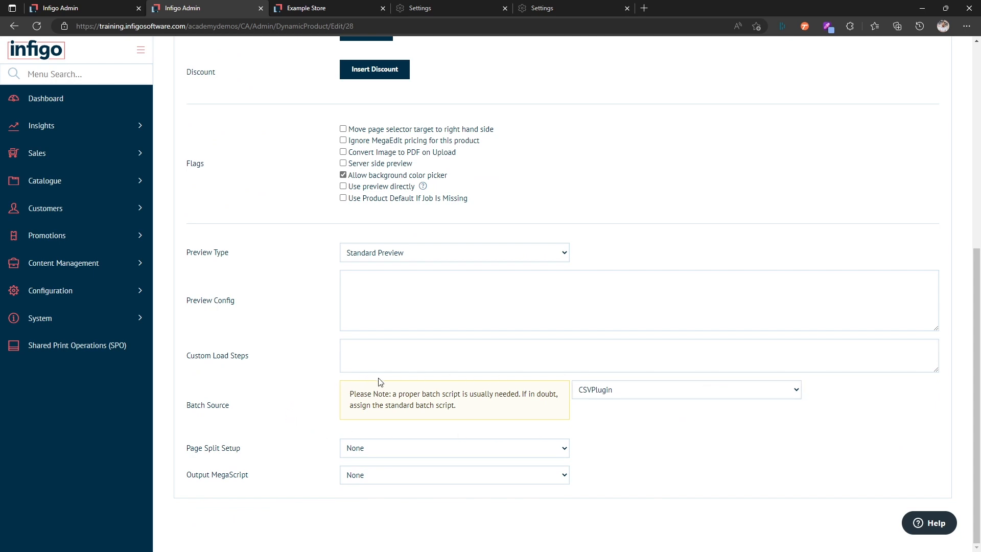
left_click(606, 391)
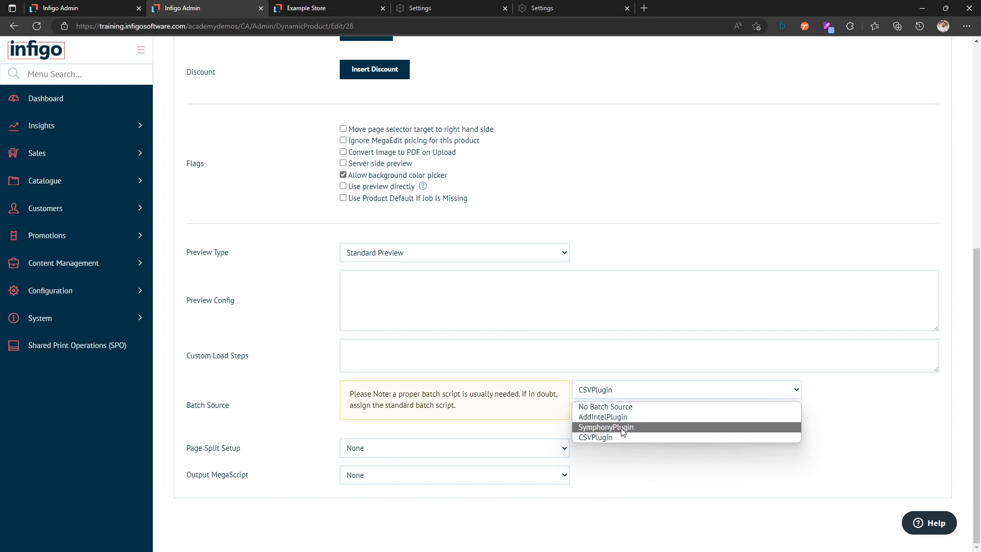
left_click(594, 438)
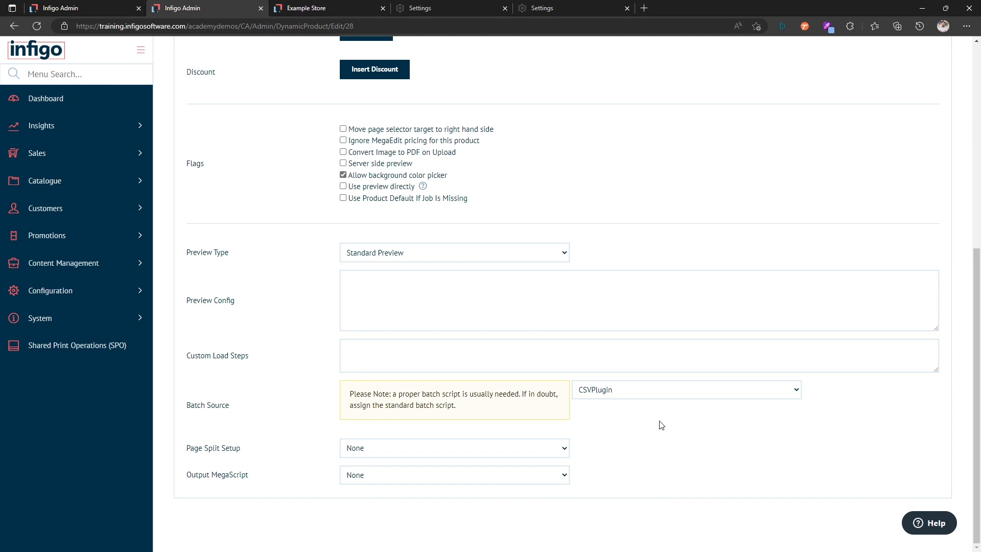
Assign the Standard Batch Script to the product and save the script changes.
scroll(662, 425, "up", 7)
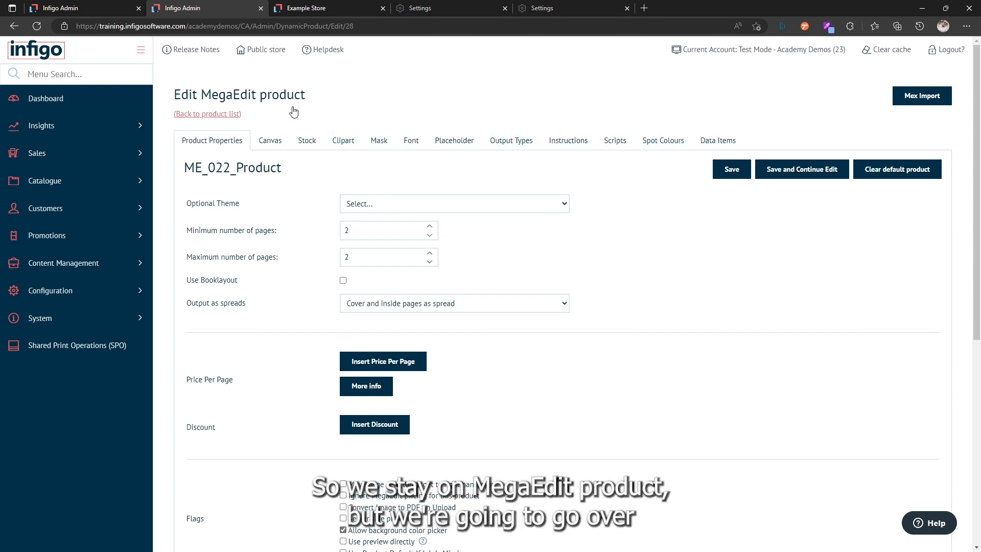
left_click(613, 145)
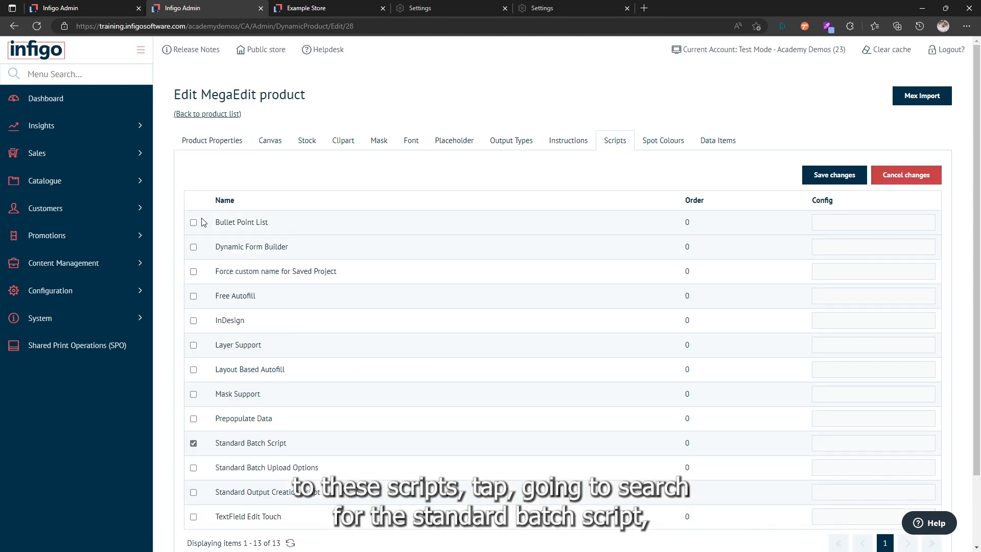
left_click(193, 443)
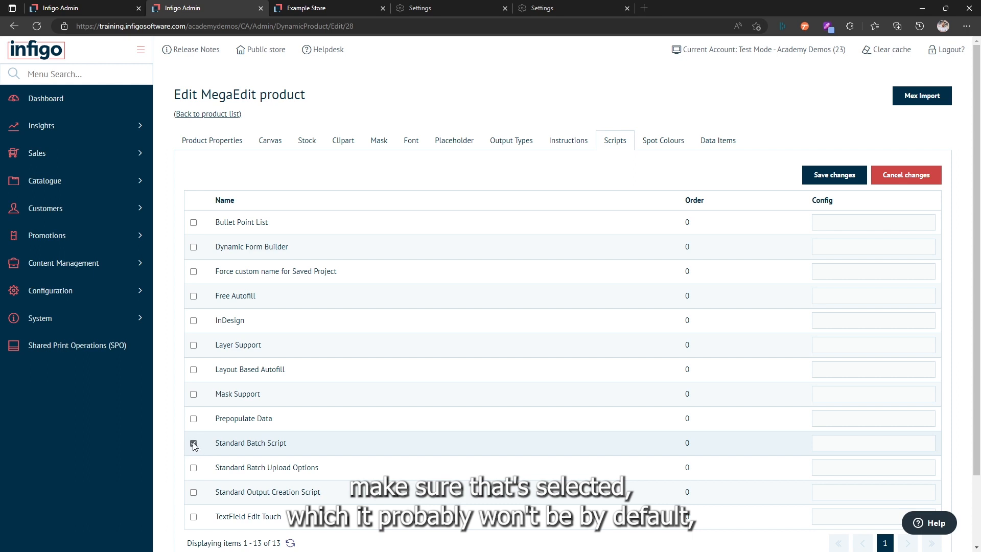
left_click(850, 177)
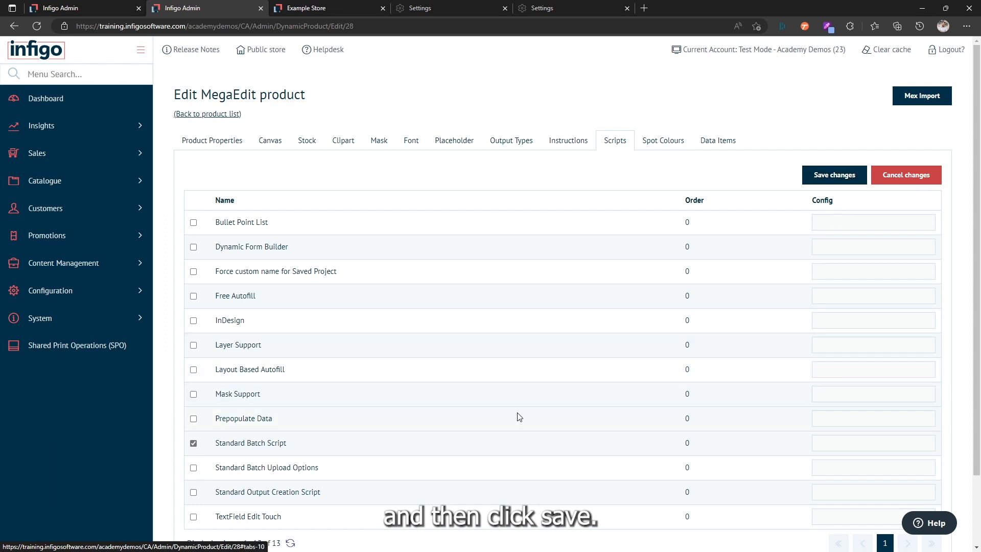
scroll(514, 418, "down", 2)
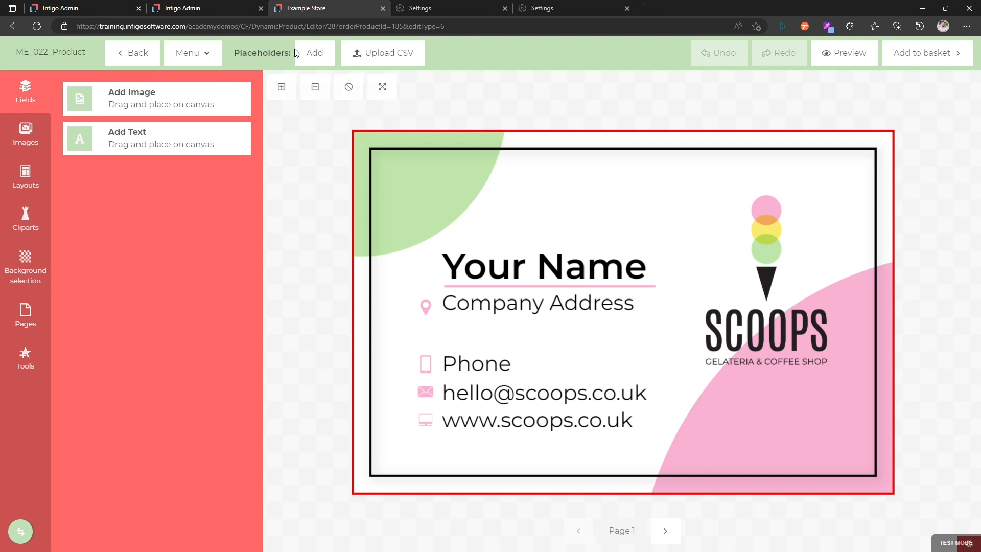
left_click(315, 53)
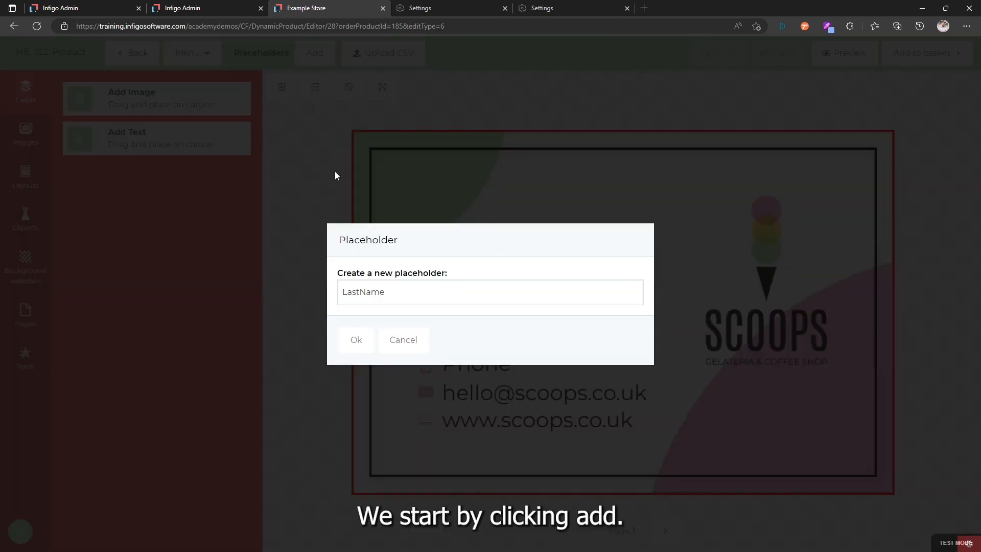
left_click_drag(358, 243, 398, 242)
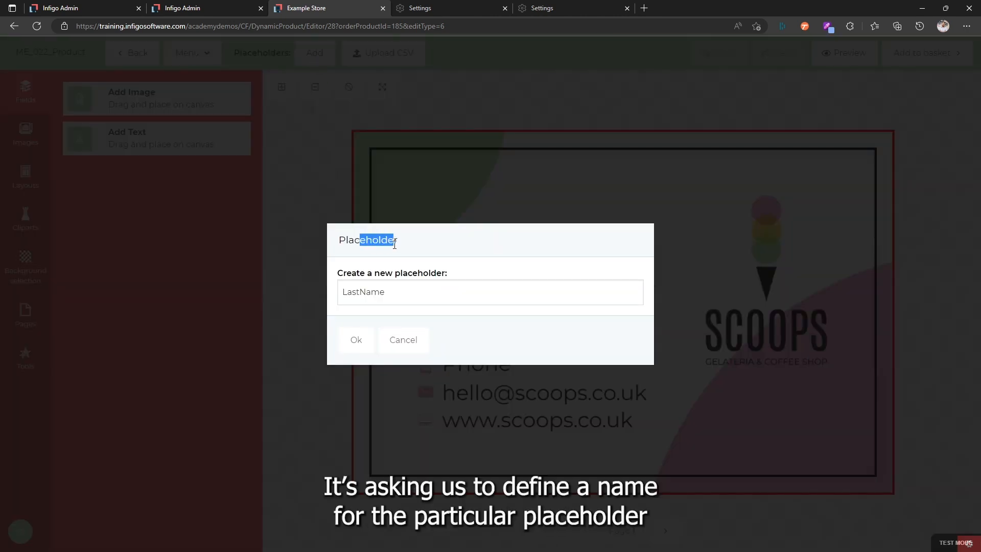
left_click(396, 293)
type("LastName")
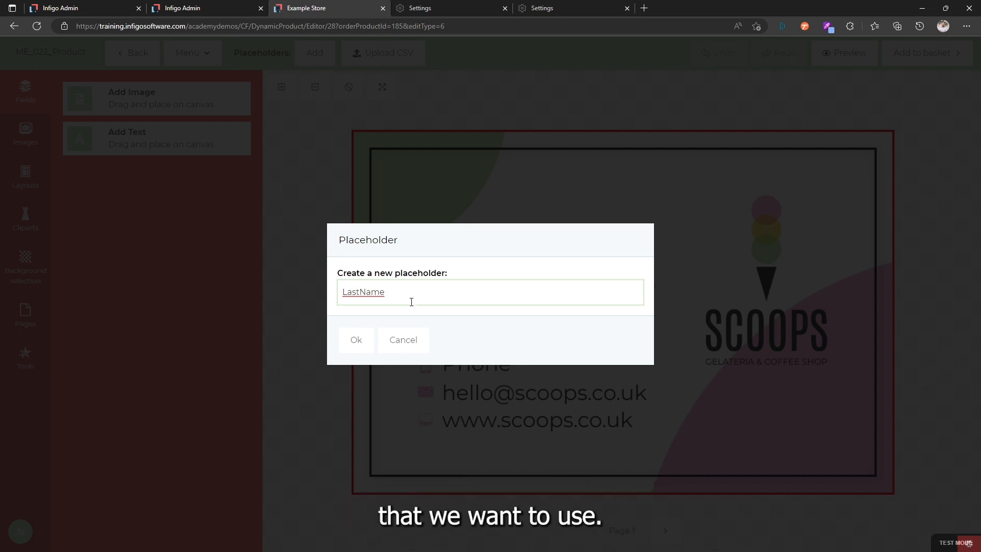
left_click_drag(409, 300, 335, 303)
left_click(403, 340)
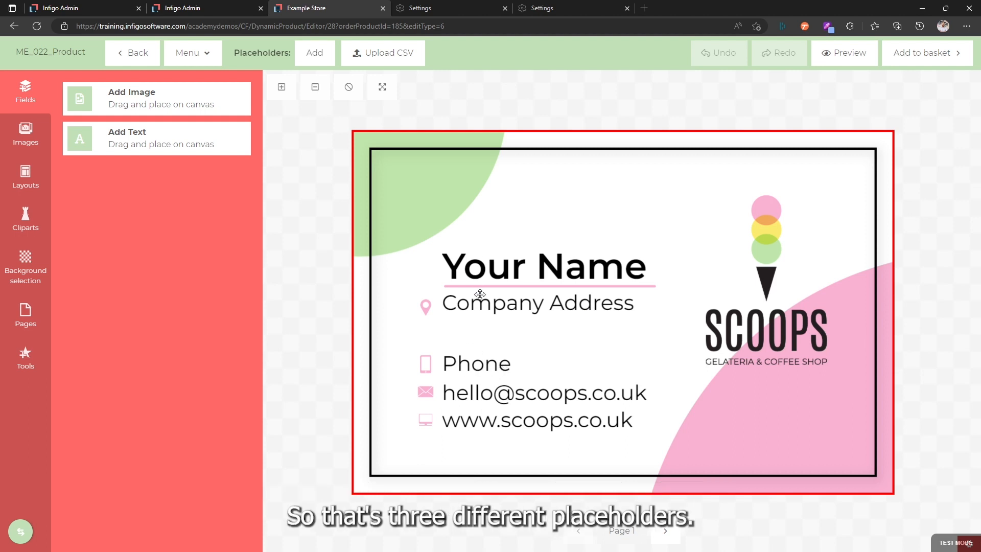
Create a new placeholder called Name on the business card.
left_click(321, 55)
left_click_drag(403, 300, 338, 300)
type("Name")
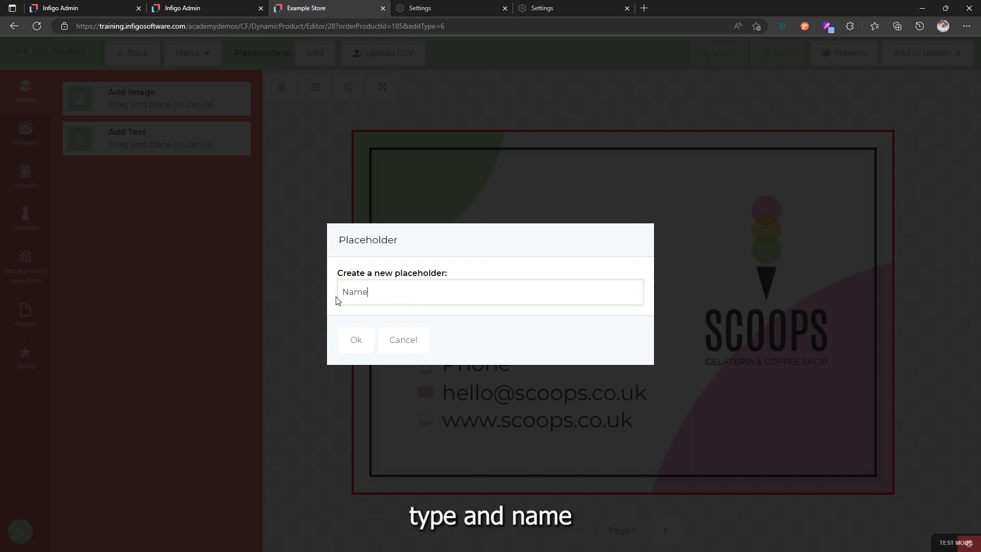
left_click(356, 340)
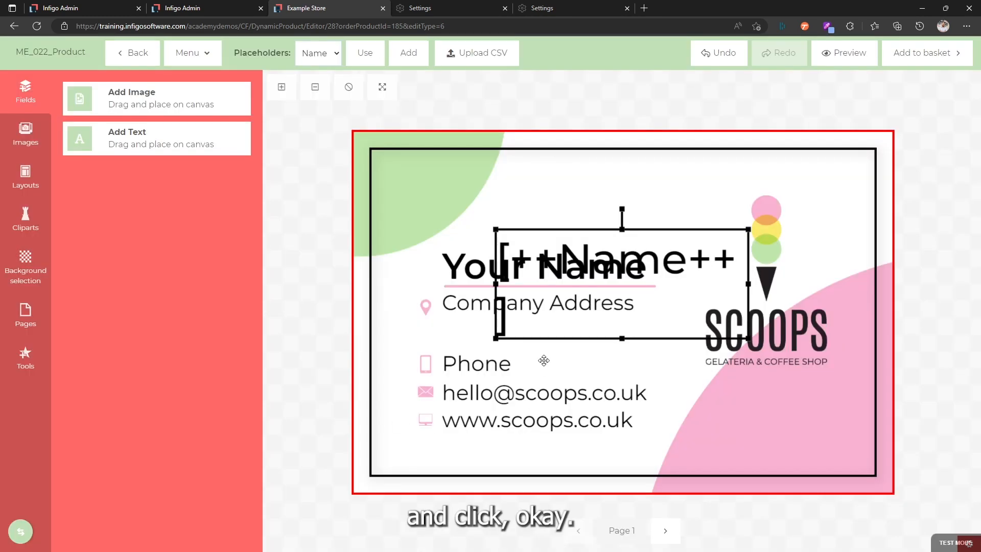
Move the new Name placeholder field to the card's upper-right corner and copy its whole text, including the square brackets.
left_click_drag(582, 334, 681, 194)
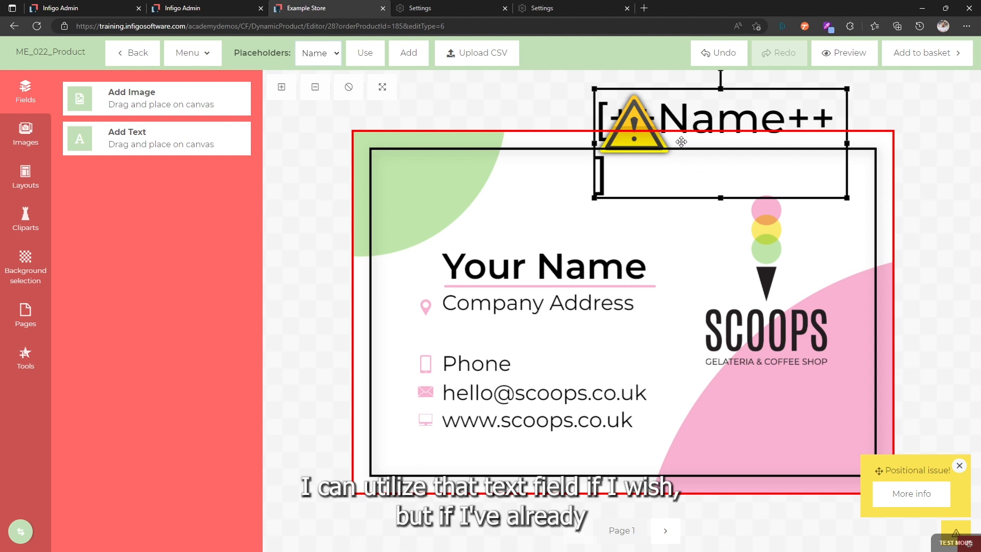
mouse_move(692, 195)
left_mouse_down()
mouse_move(722, 199)
mouse_move(693, 188)
left_mouse_up()
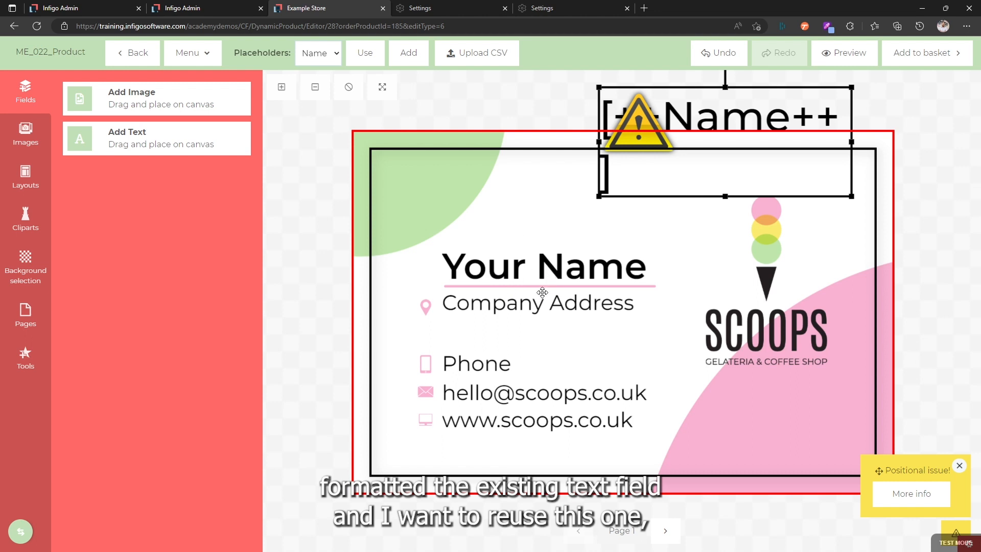
left_click_drag(677, 188, 747, 190)
left_click(727, 177)
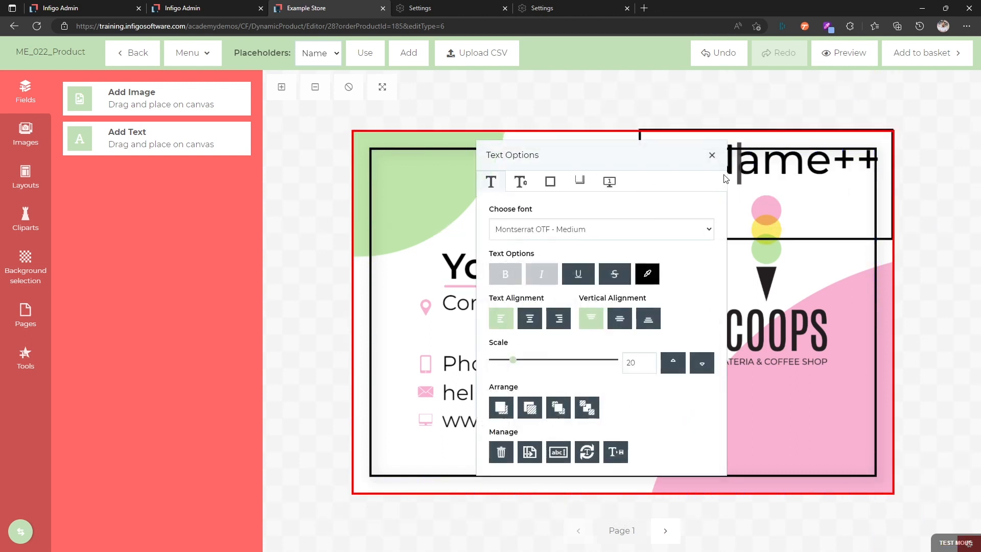
key("ctrl+a")
key("ctrl+c")
left_click(767, 178)
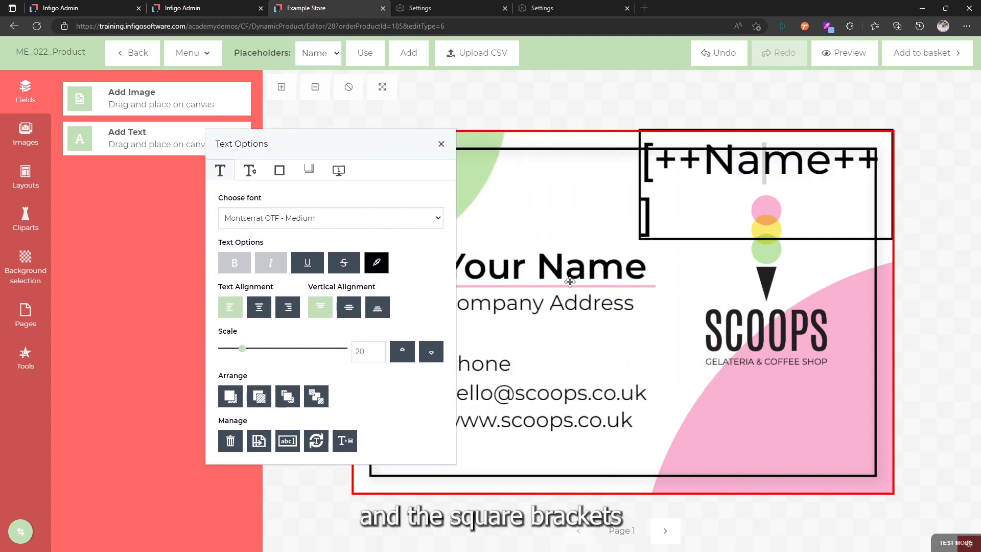
Replace the "Your Name" text with the copied [++Name++] placeholder and remove the line break so it sits on one line.
left_click(570, 281)
double_click(558, 267)
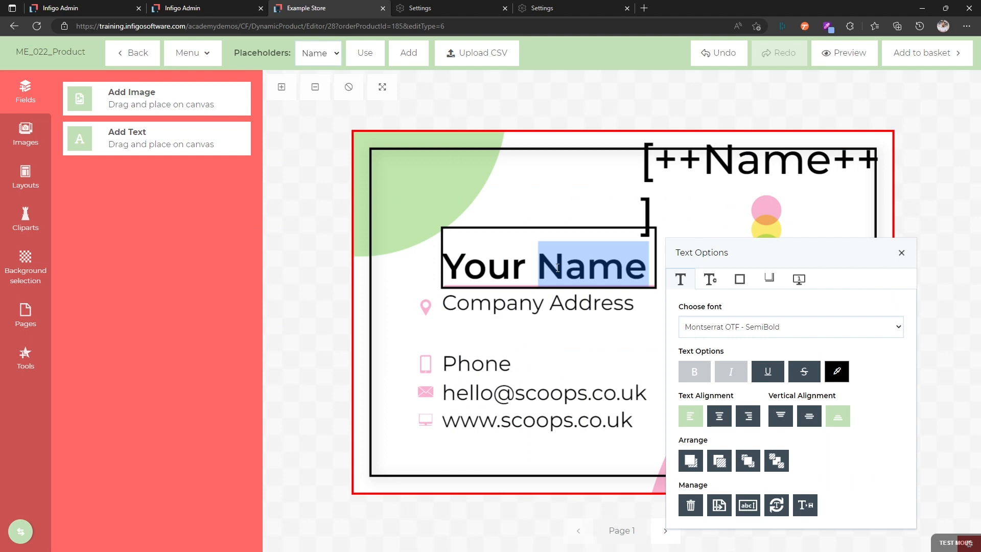
key("ctrl+a")
key("ctrl+v")
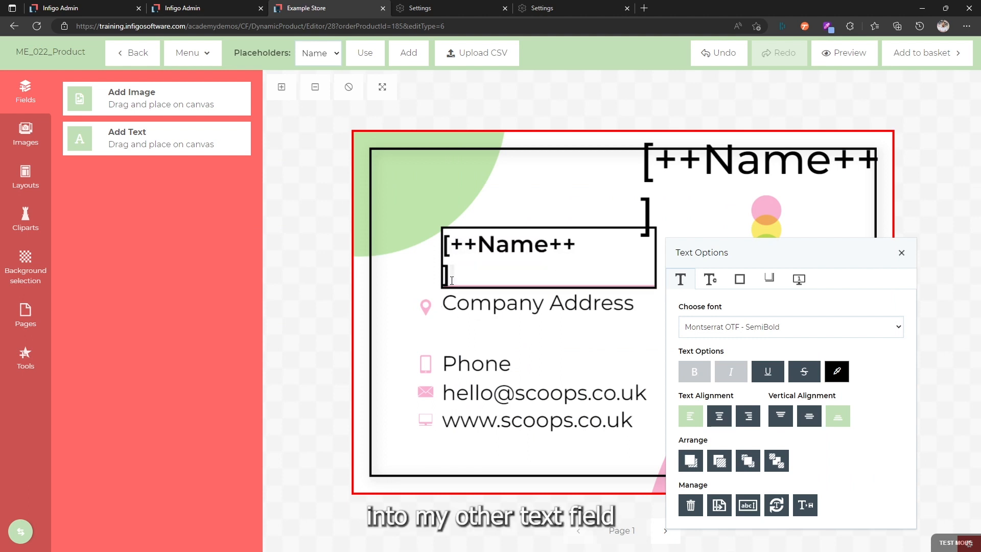
left_click(479, 275)
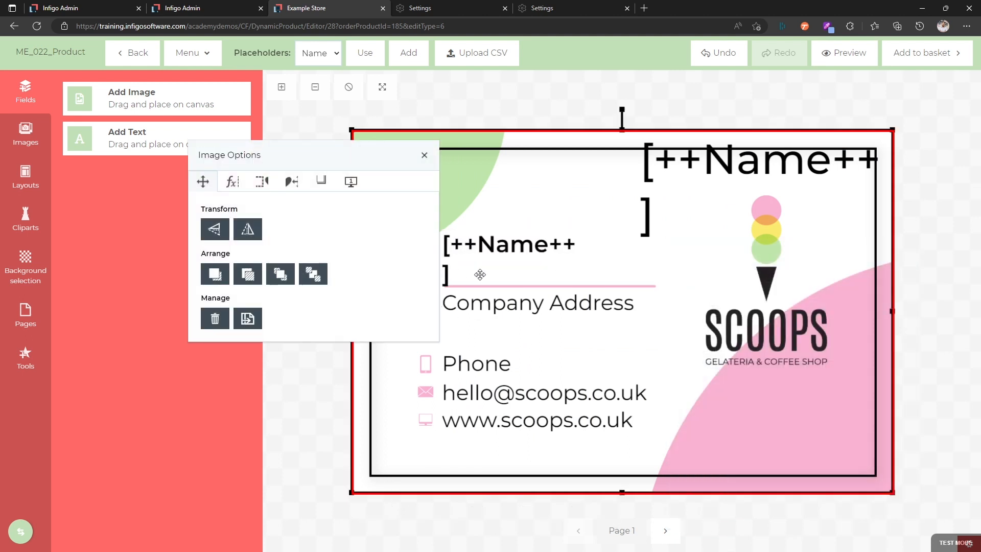
left_click(457, 271)
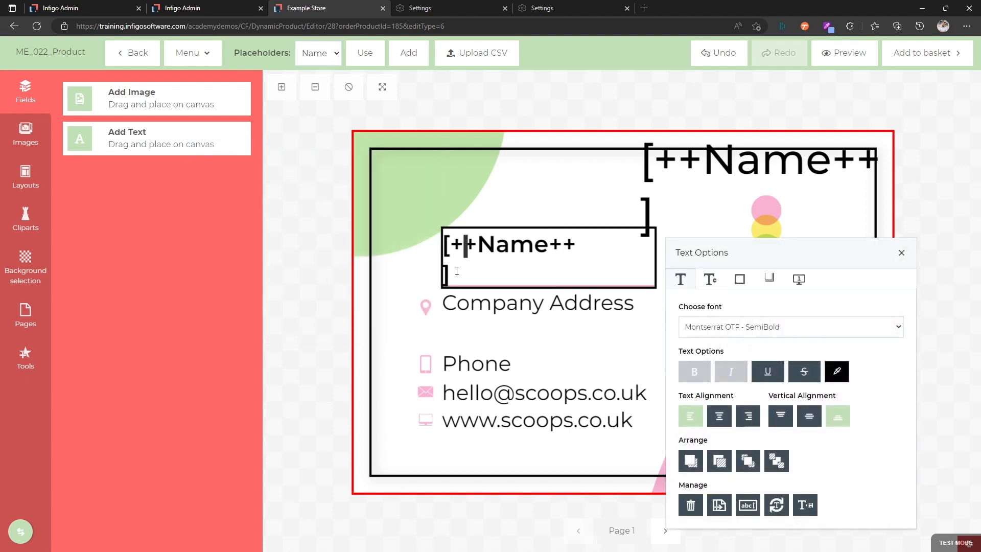
left_click(452, 272)
key("BackSpace")
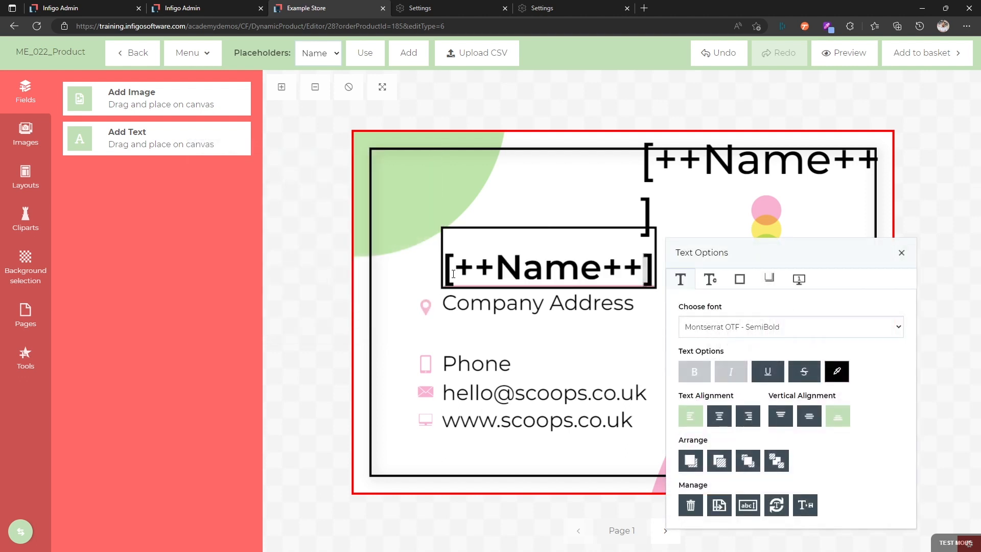
Delete the spare [++Name++] text field from the card's upper-right corner.
left_click(642, 187)
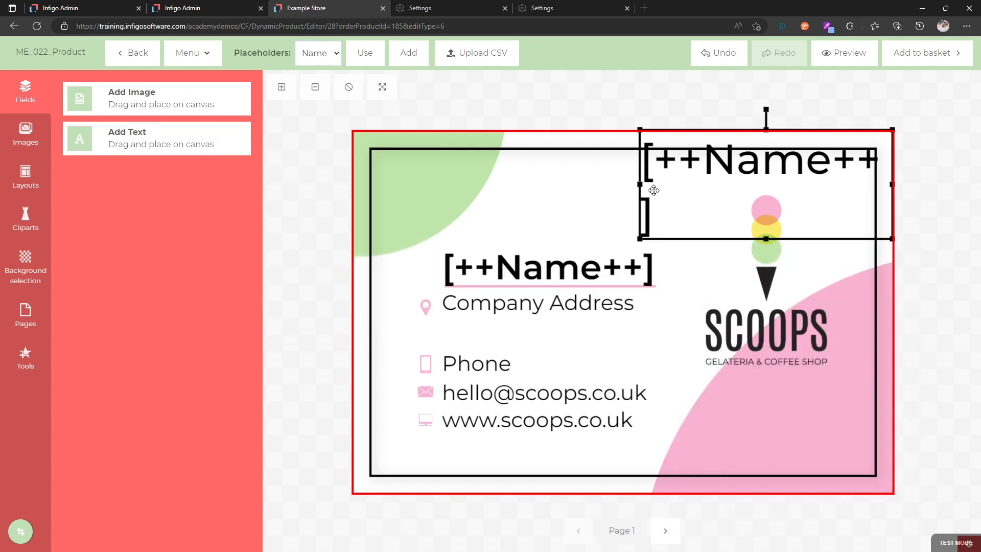
key("Delete")
key("Return")
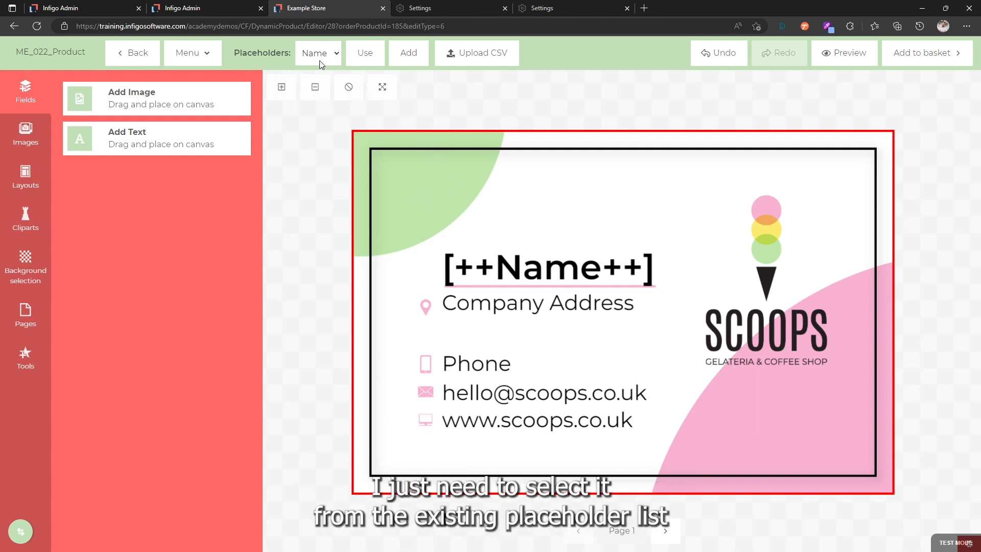
Insert another text field from the existing Name placeholder, move it to the card's upper left, and delete it.
left_click(367, 58)
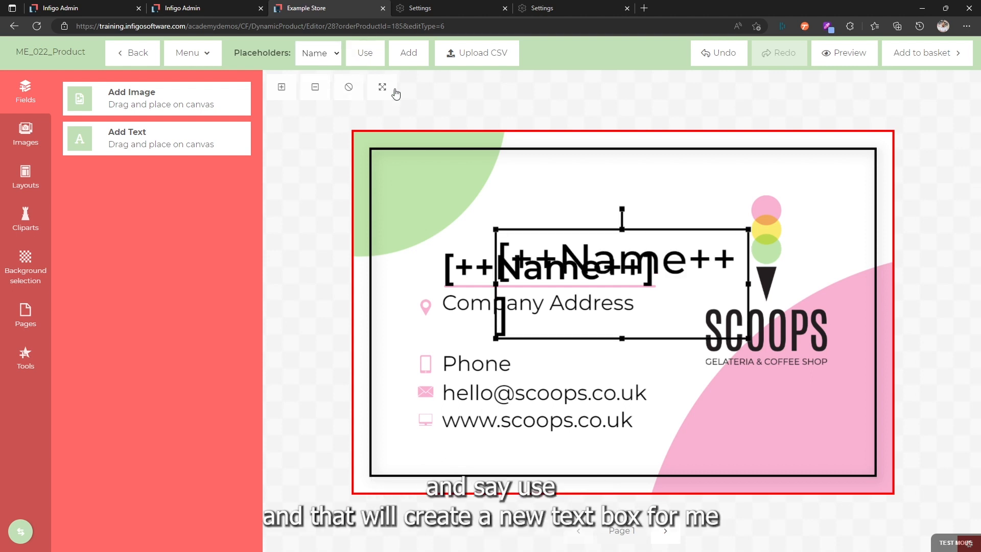
left_click_drag(644, 316, 453, 204)
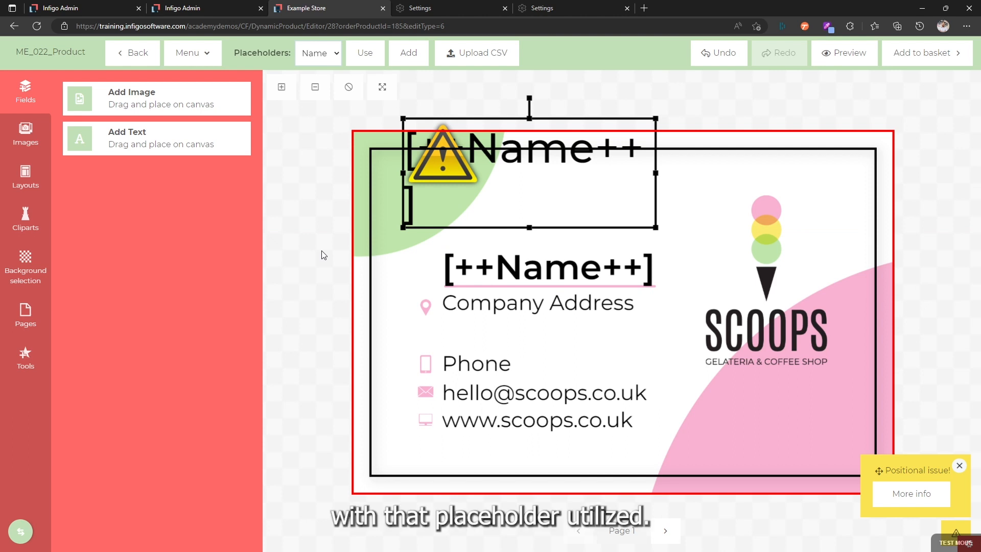
key("Delete")
key("Return")
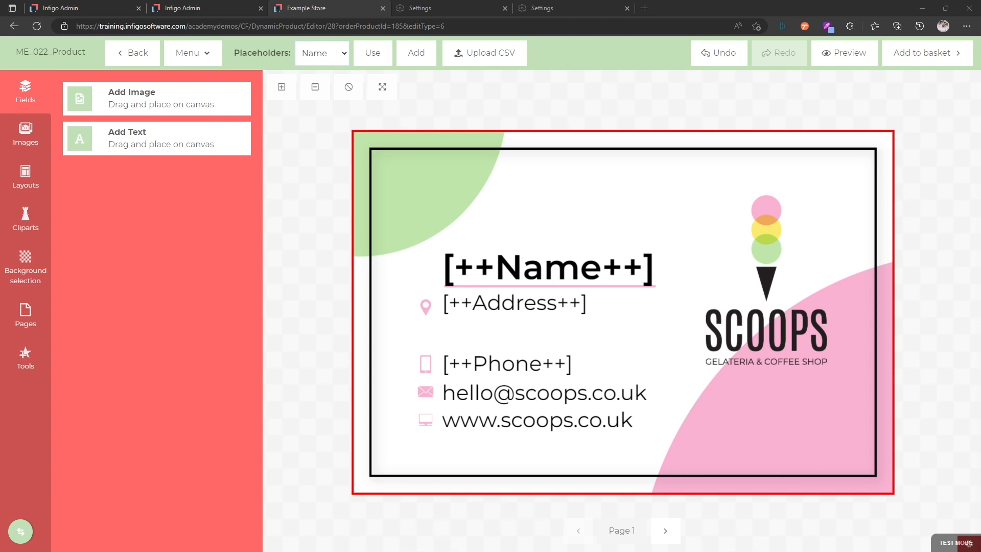
Switch to the Business Card Batch List workbook in Excel, enlarge its window, and fit the Name, Address and Phone columns to their contents.
left_click_drag(980, 145, 353, 103)
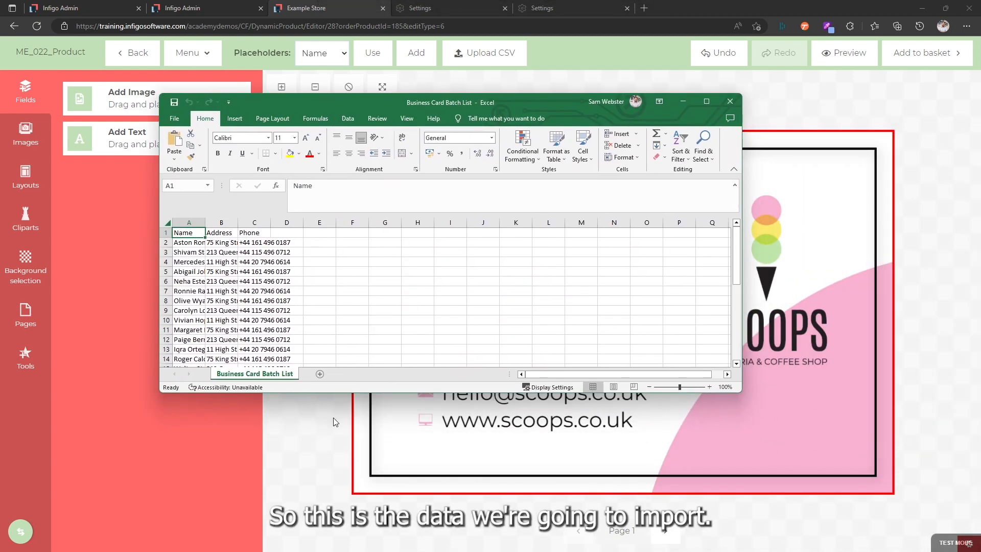
left_click_drag(329, 394, 329, 475)
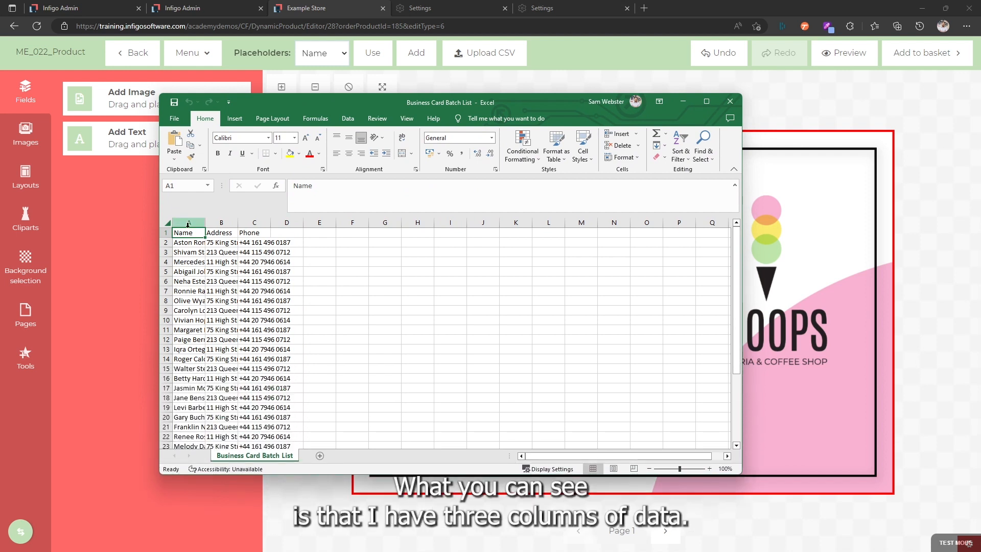
double_click(206, 223)
double_click(270, 222)
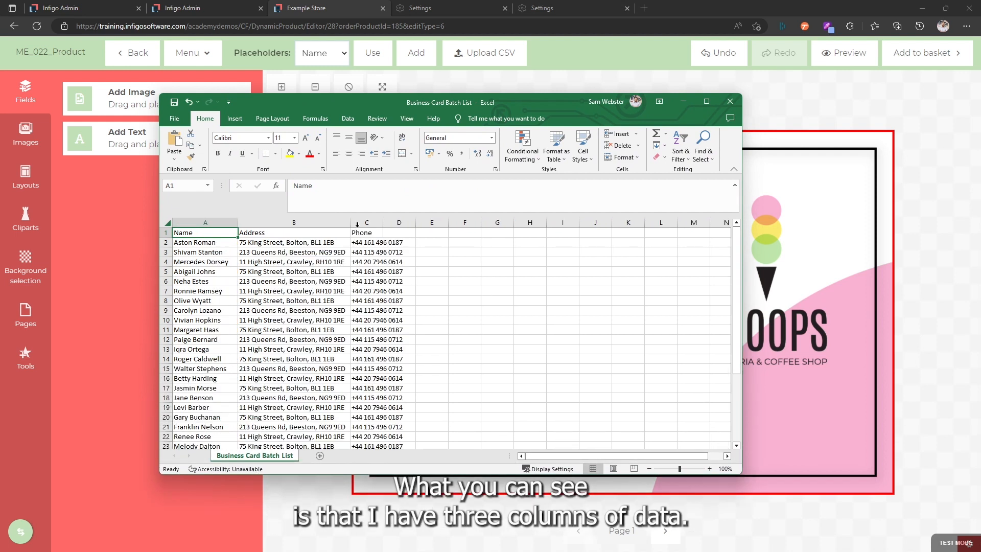
double_click(384, 222)
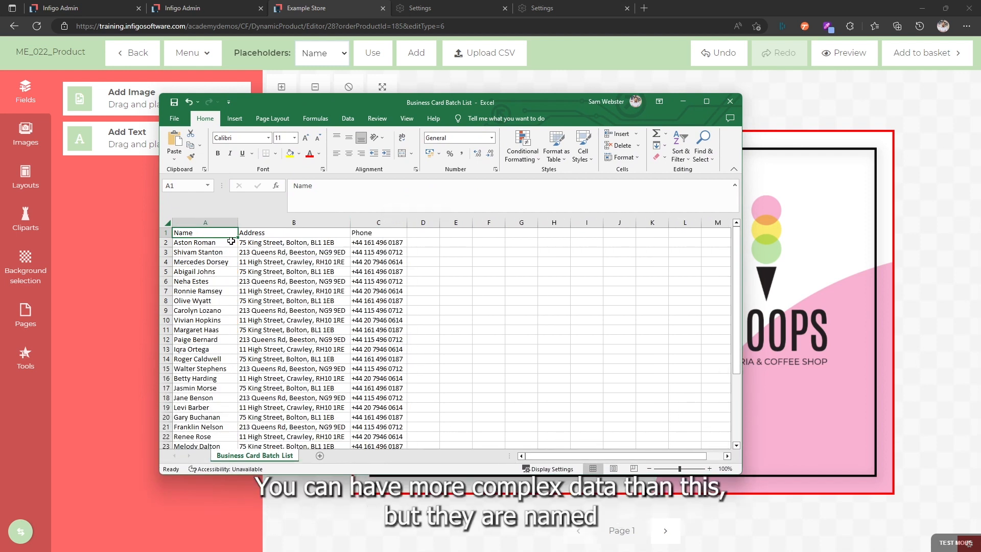
Examine the workbook's Name, Address and Phone headers and records, comparing them with the placeholders on the business card.
left_click_drag(196, 233, 196, 348)
left_click(259, 233)
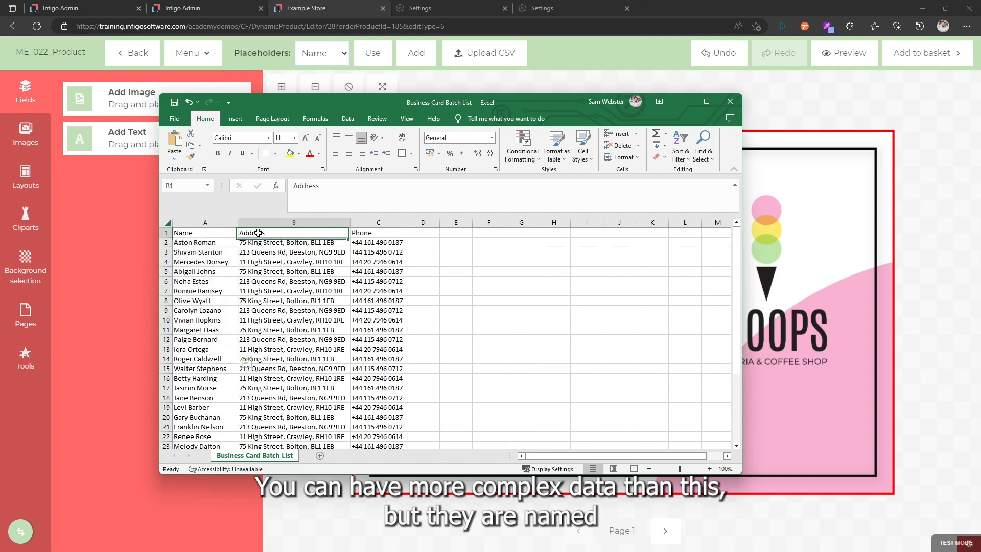
left_click(164, 233)
left_click_drag(356, 104, 57, 407)
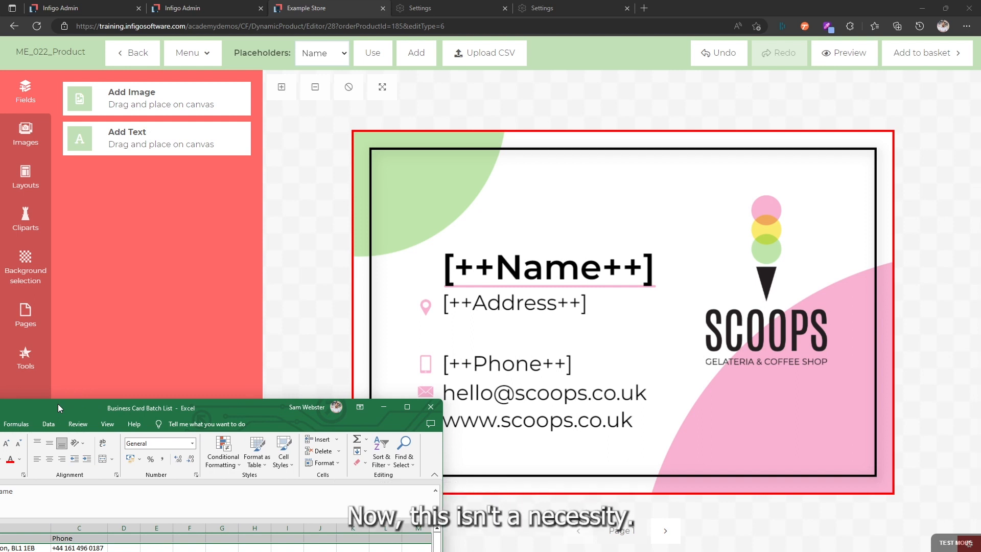
left_click_drag(58, 403, 346, 293)
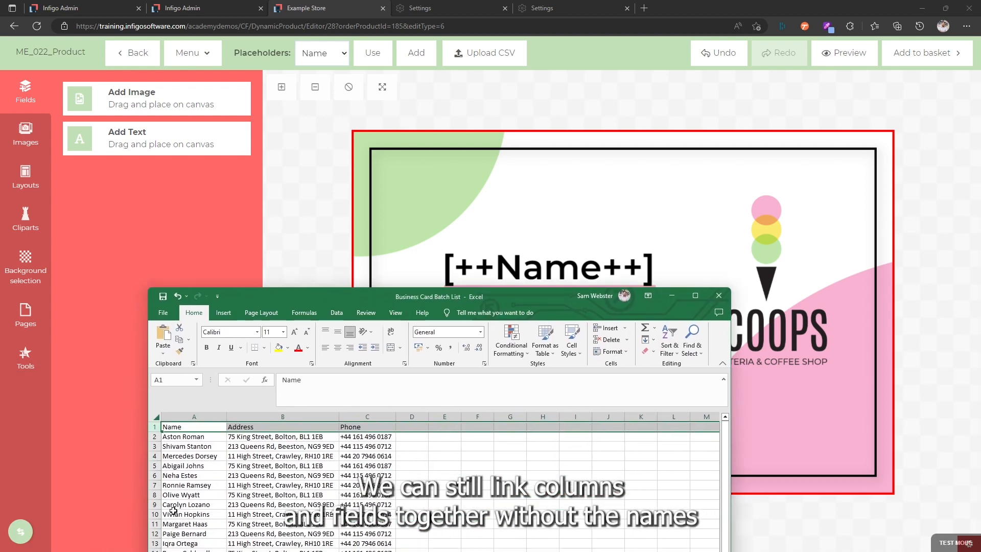
left_click_drag(419, 300, 313, 370)
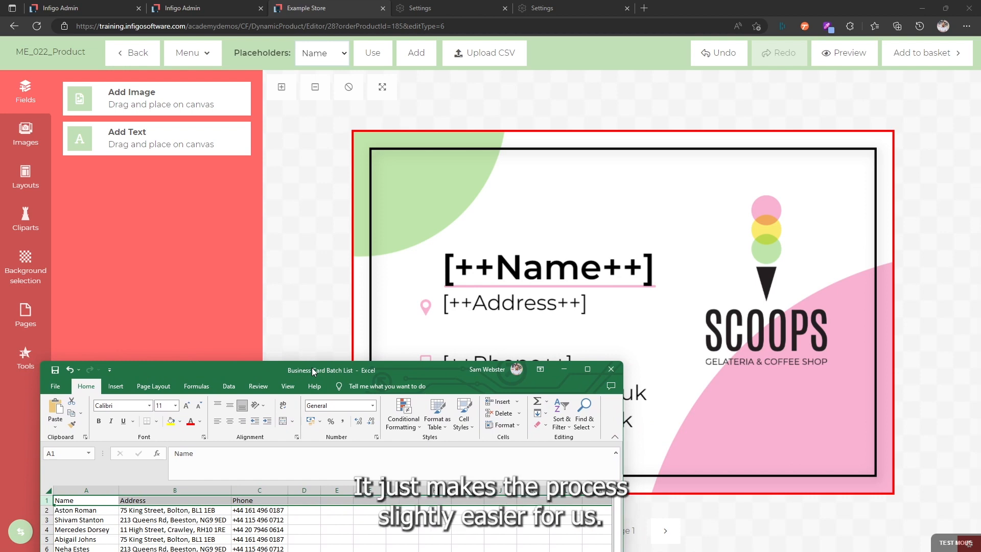
left_click_drag(314, 372, 442, 148)
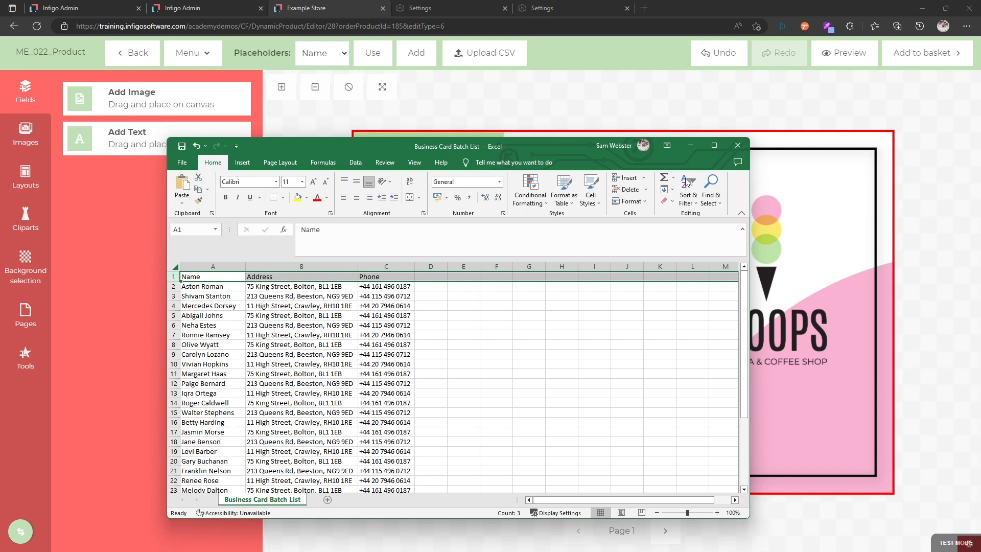
scroll(197, 284, "down", 2)
scroll(198, 285, "up", 2)
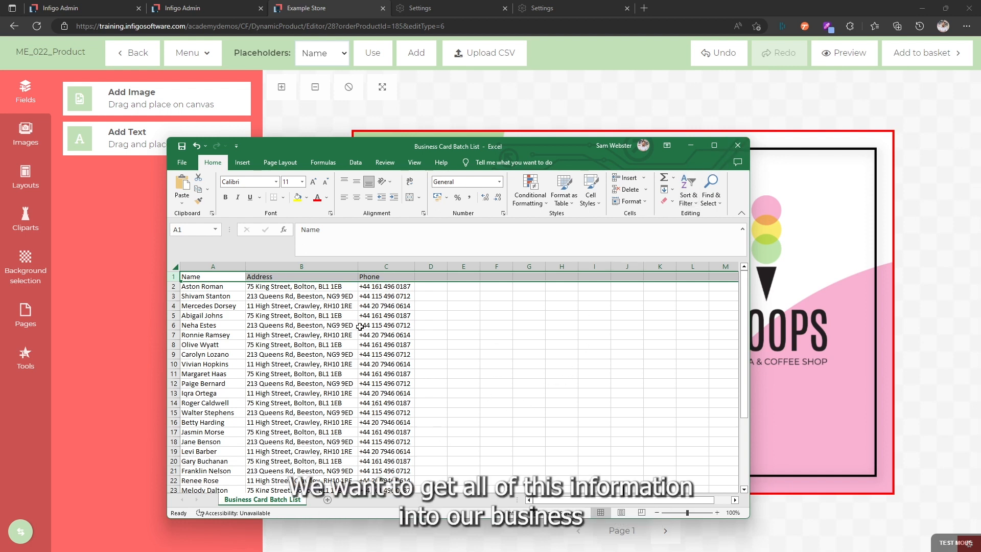
Move the Excel window off the card design and close the Business Card Batch List workbook without saving changes.
left_click_drag(536, 147, 229, 330)
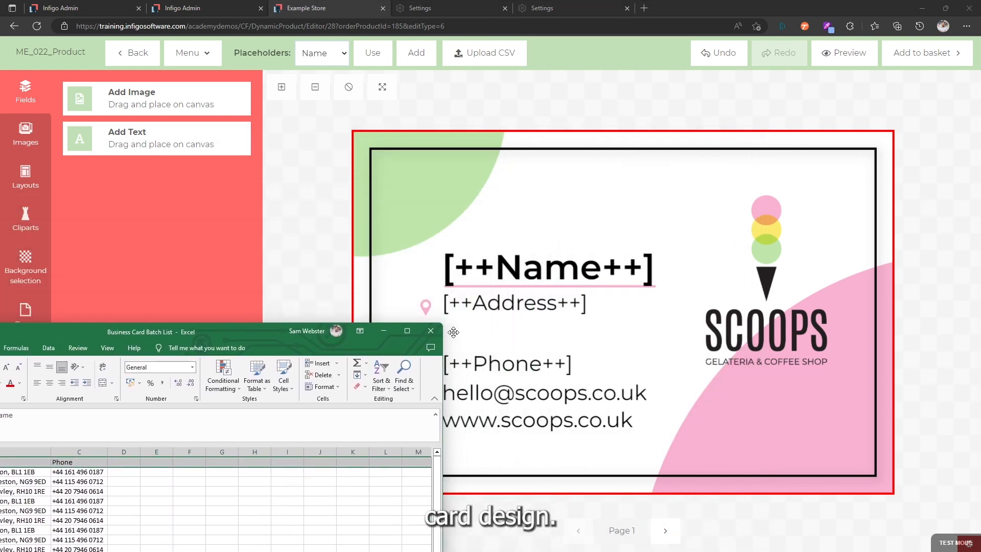
left_click(431, 332)
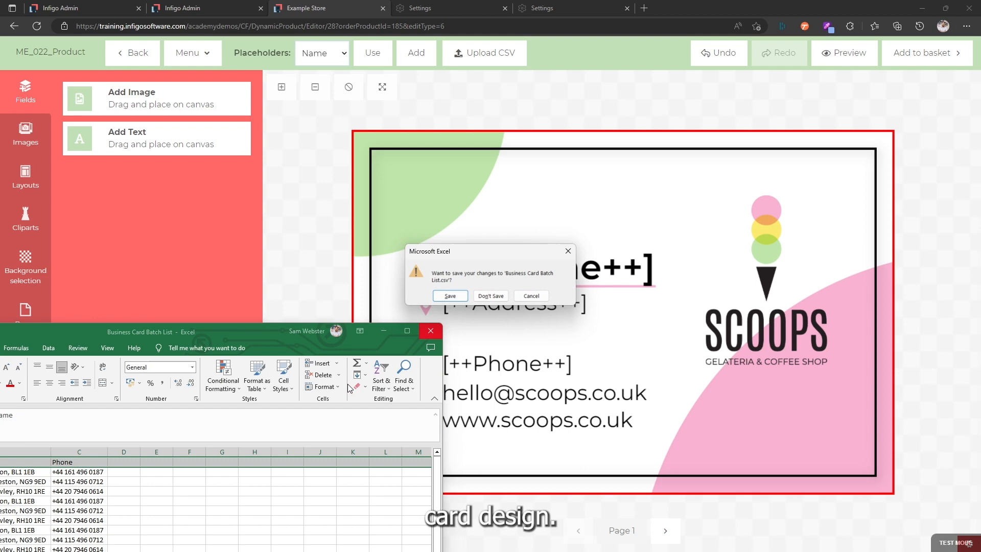
left_click(489, 295)
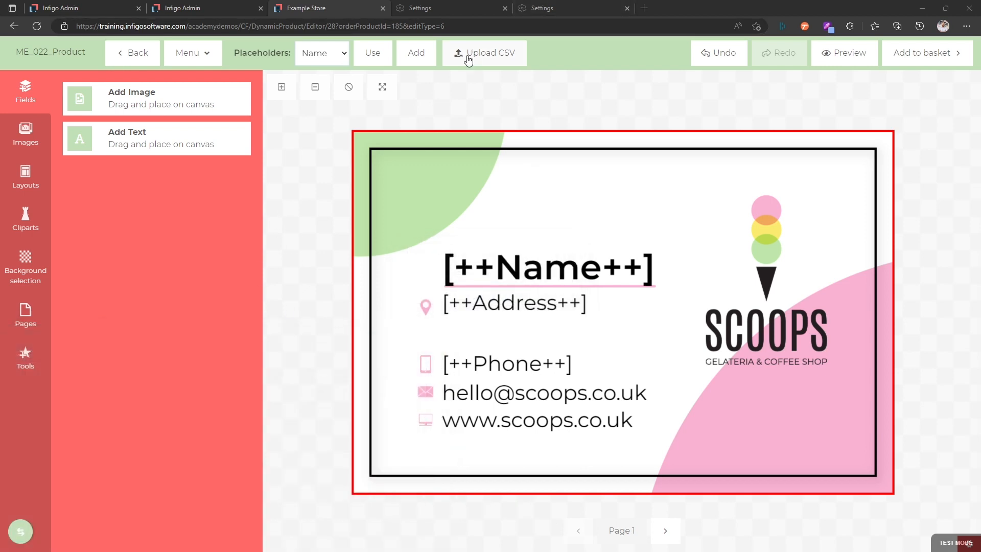
Upload the Business Card Batch List CSV from the Scoops folder and map the Address, Name and Phone placeholders to their matching columns.
left_click(482, 57)
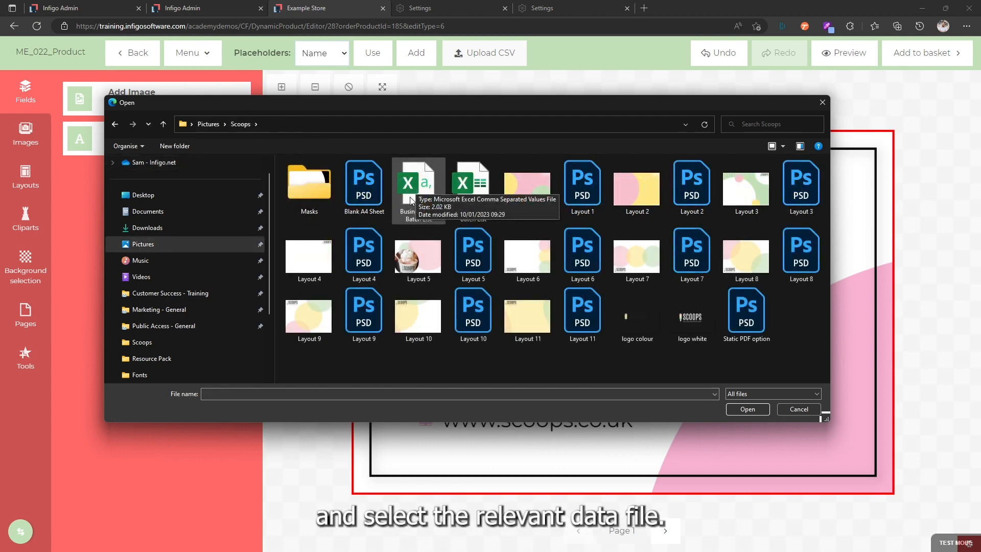
double_click(420, 185)
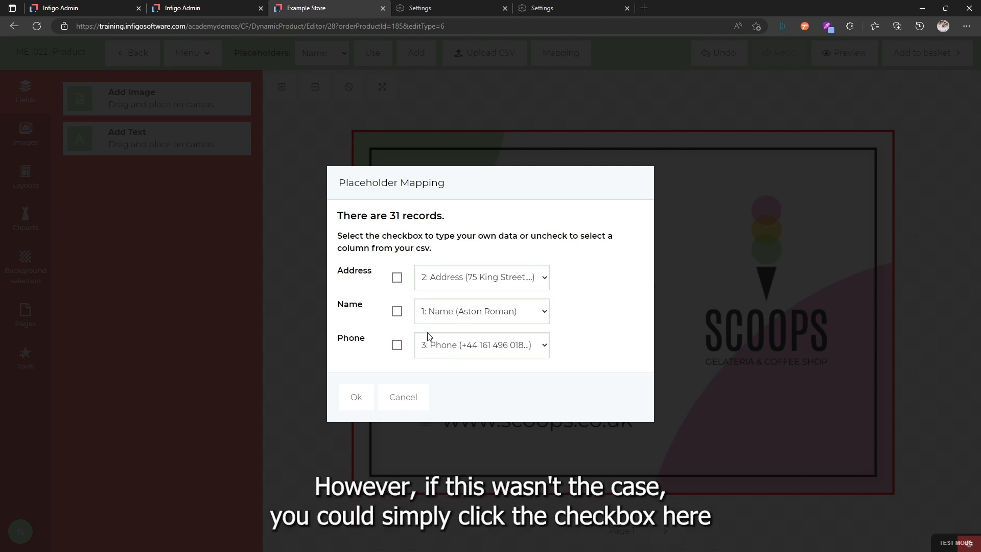
left_click(397, 278)
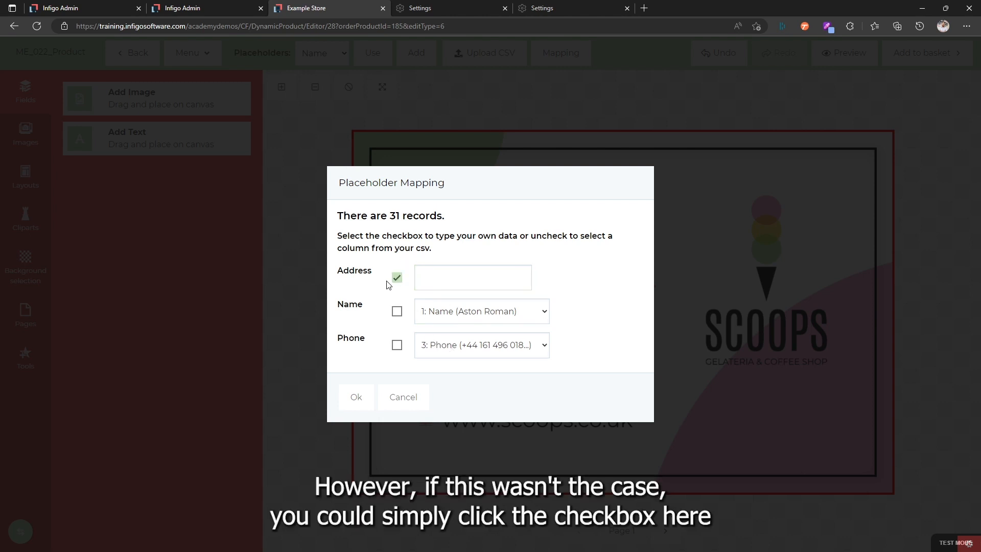
left_click(429, 282)
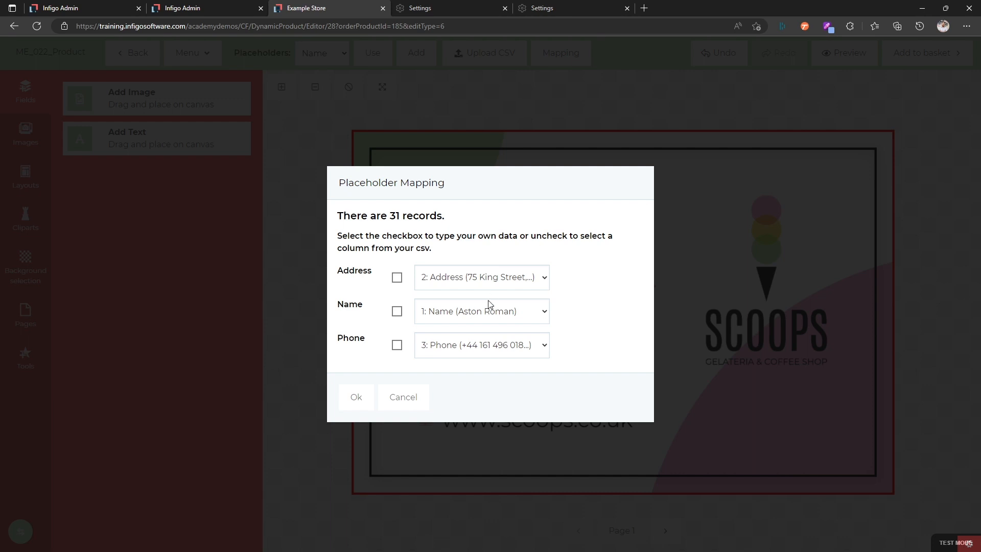
left_click(353, 400)
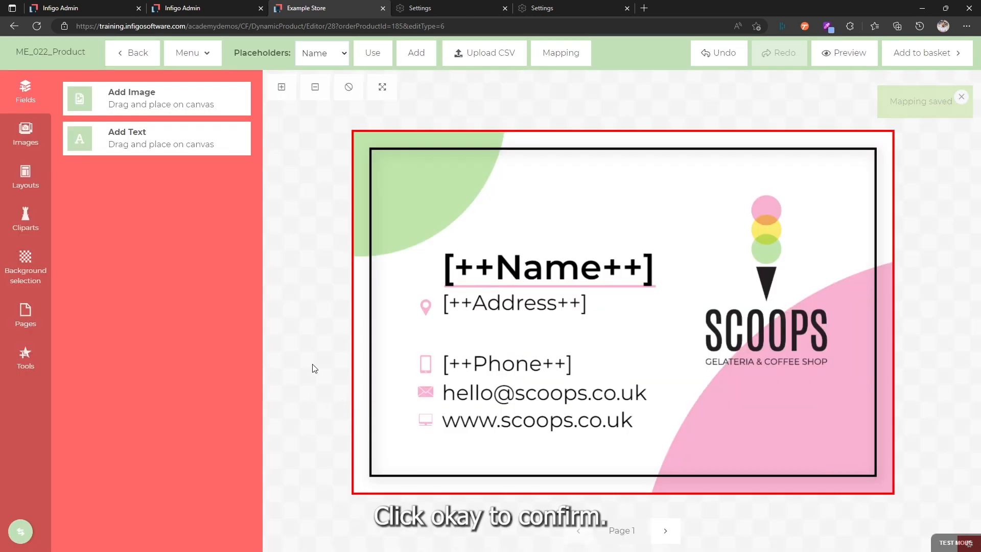
Preview the business card with the uploaded batch data filled in.
left_click(846, 61)
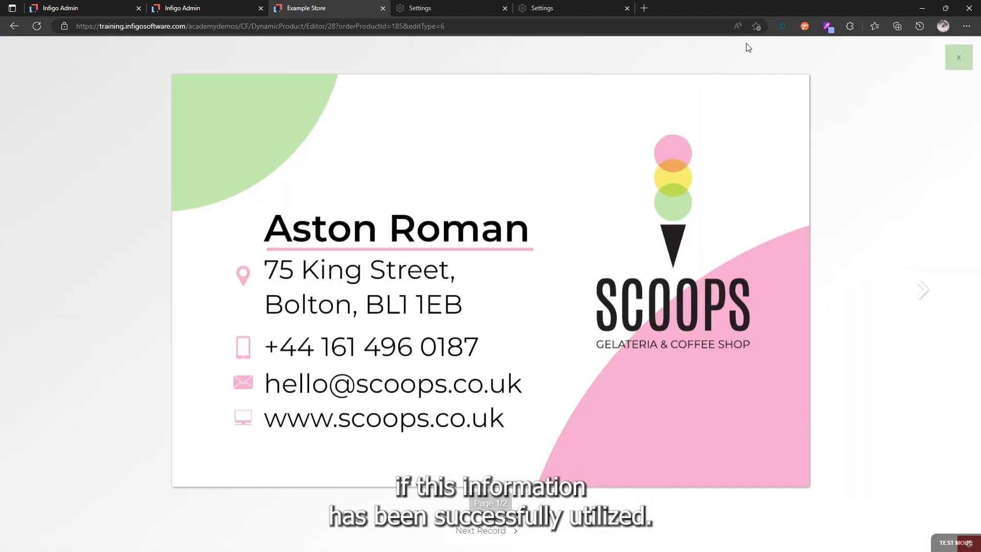